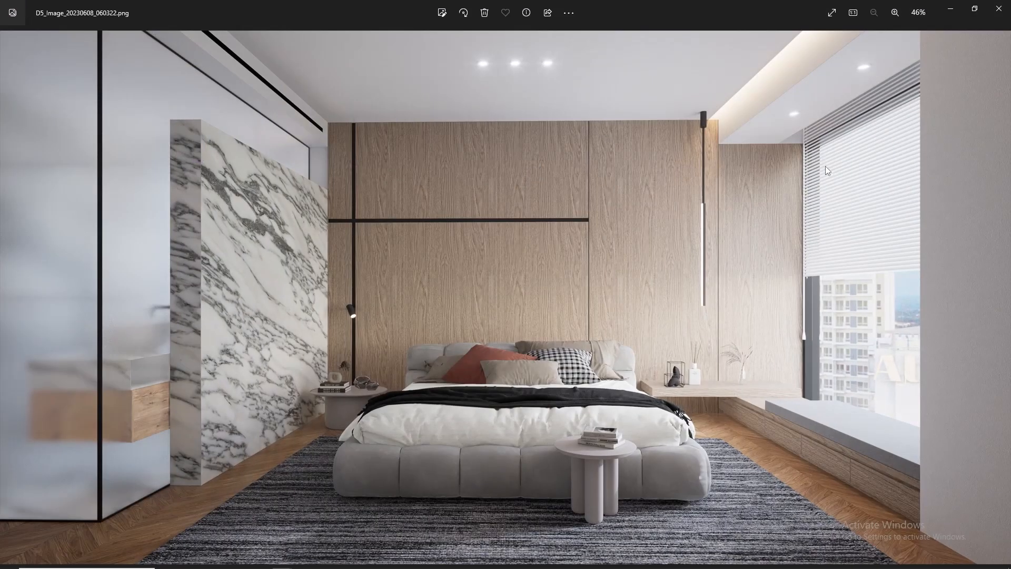
Step: Examine the finished bedroom render up close, covering the bed, side tables, marble wall, wood panelling, ceiling and pendant light
scroll(826, 528, up, 3)
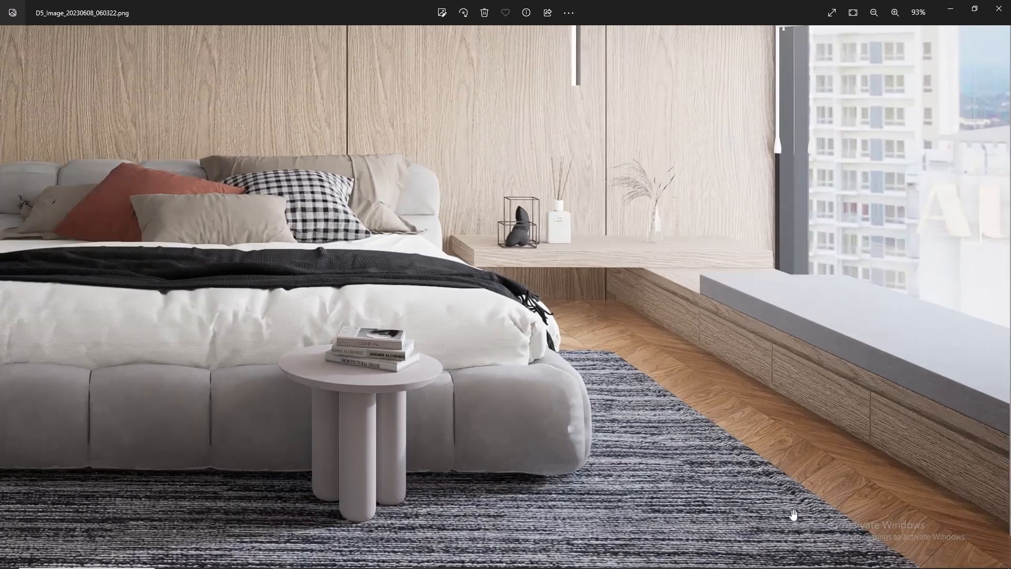
drag(688, 506, 903, 517)
drag(561, 452, 854, 446)
drag(454, 438, 763, 461)
drag(464, 256, 443, 433)
drag(631, 244, 668, 433)
drag(713, 226, 402, 356)
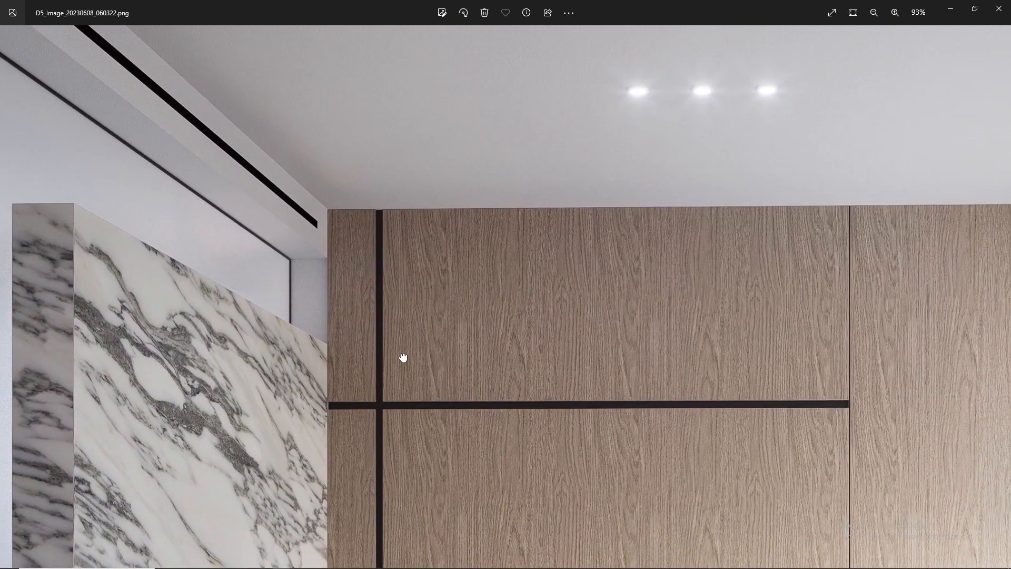
drag(805, 360, 558, 295)
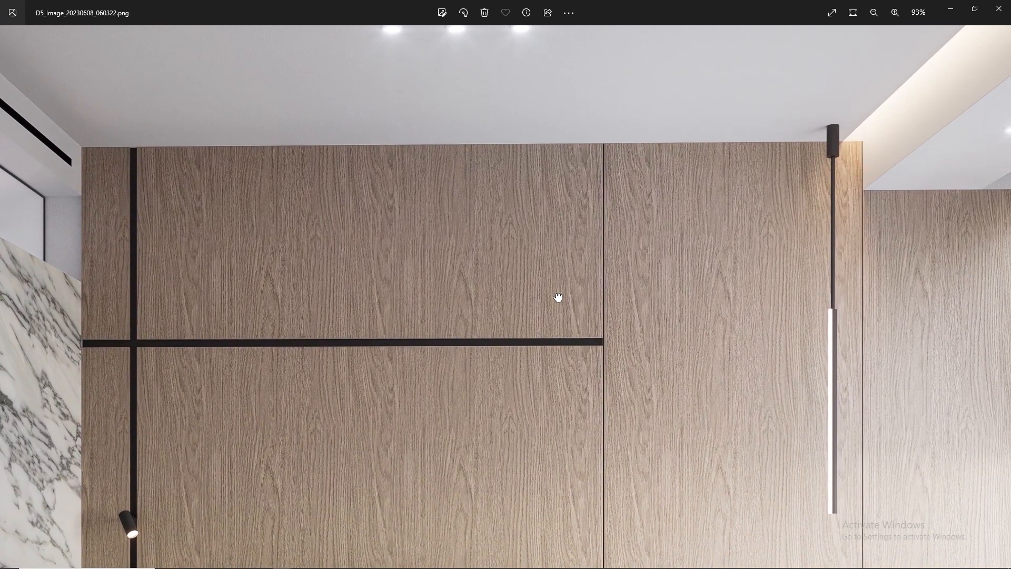
double_click(575, 268)
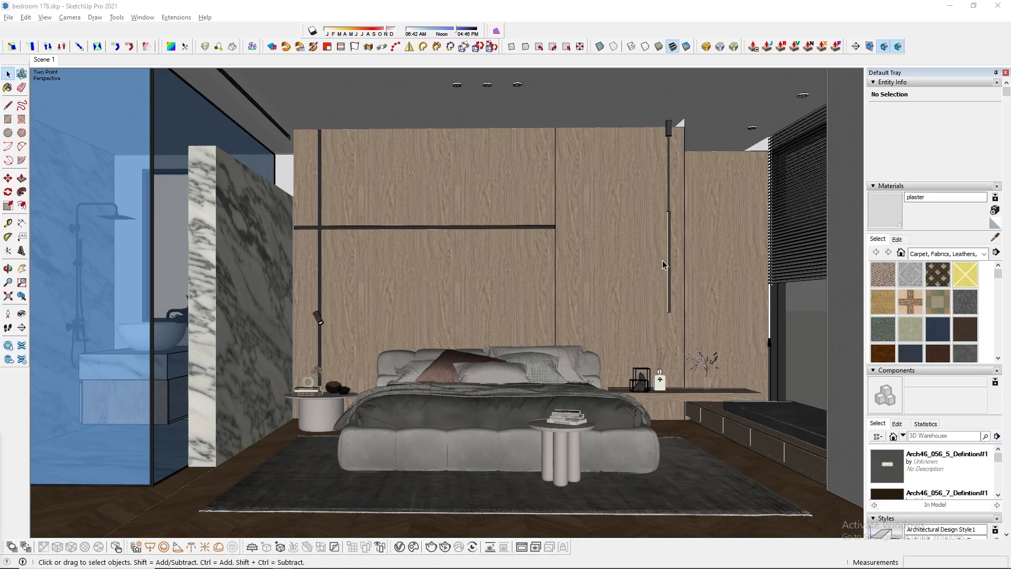
Step: In SketchUp, restore the Scene 1 view and purge all unused items from the entire bedroom model
middle_drag(544, 271, 478, 300)
click(43, 60)
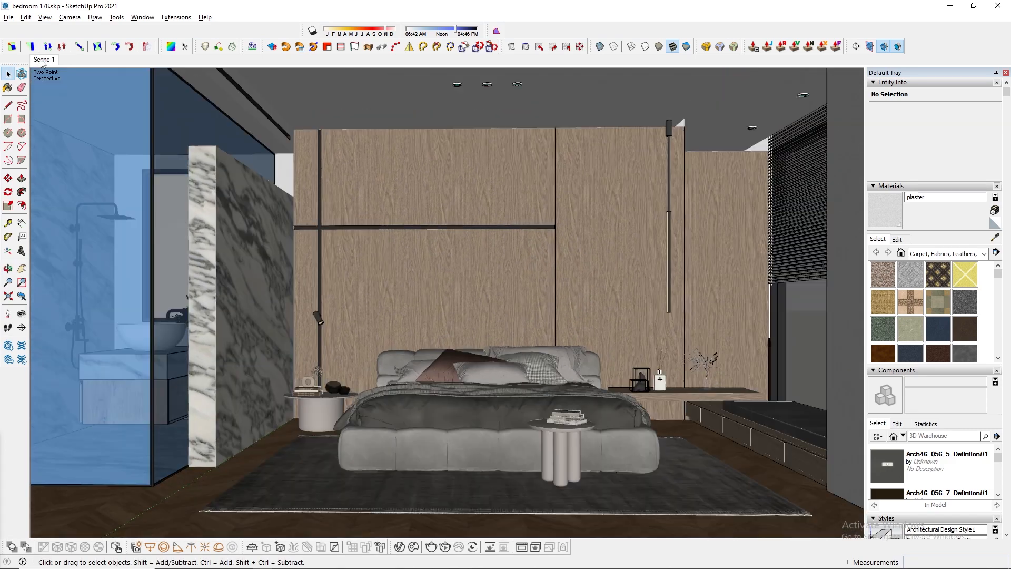
click(142, 17)
click(161, 72)
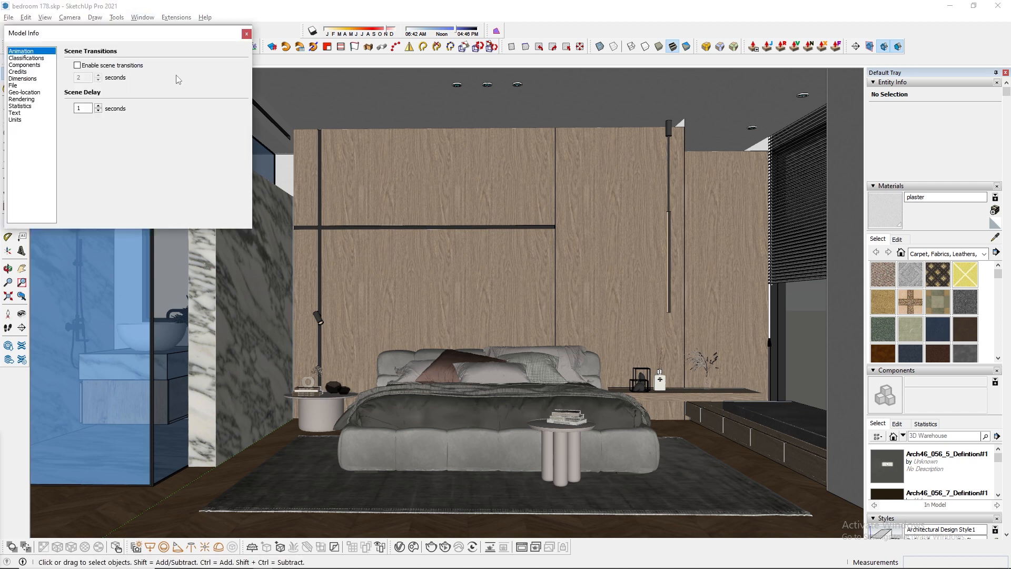
click(15, 112)
click(21, 106)
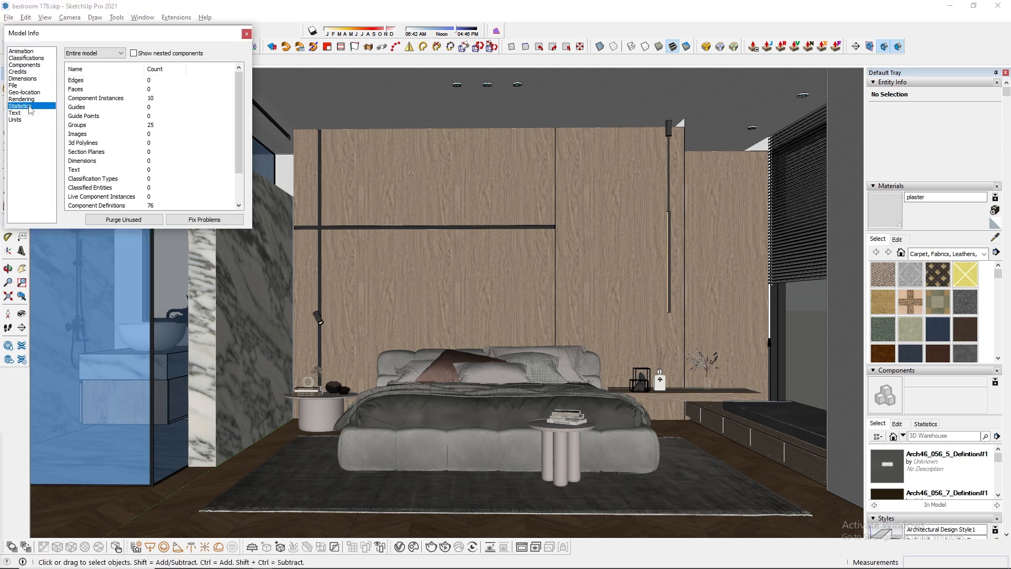
click(127, 220)
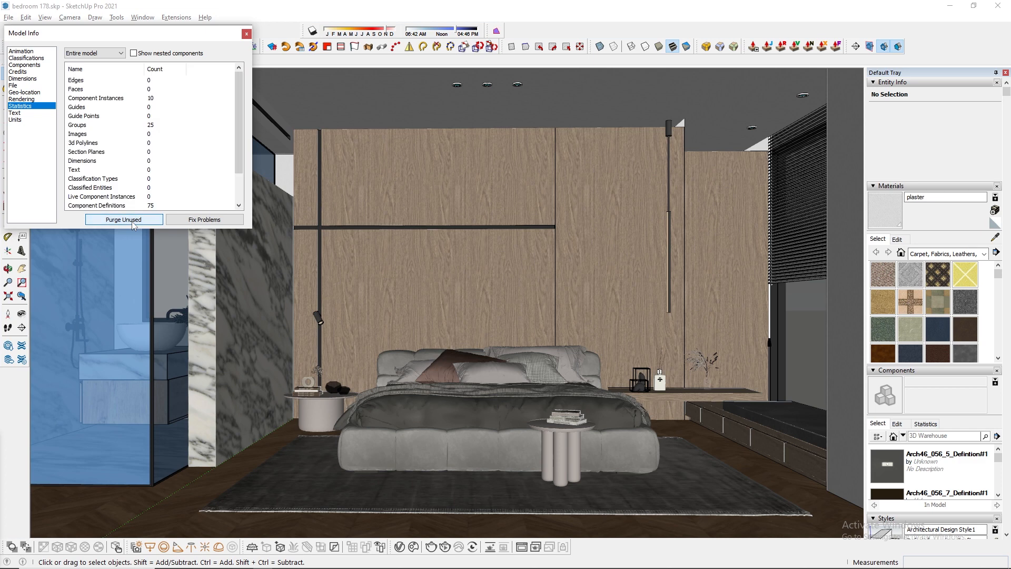
click(245, 34)
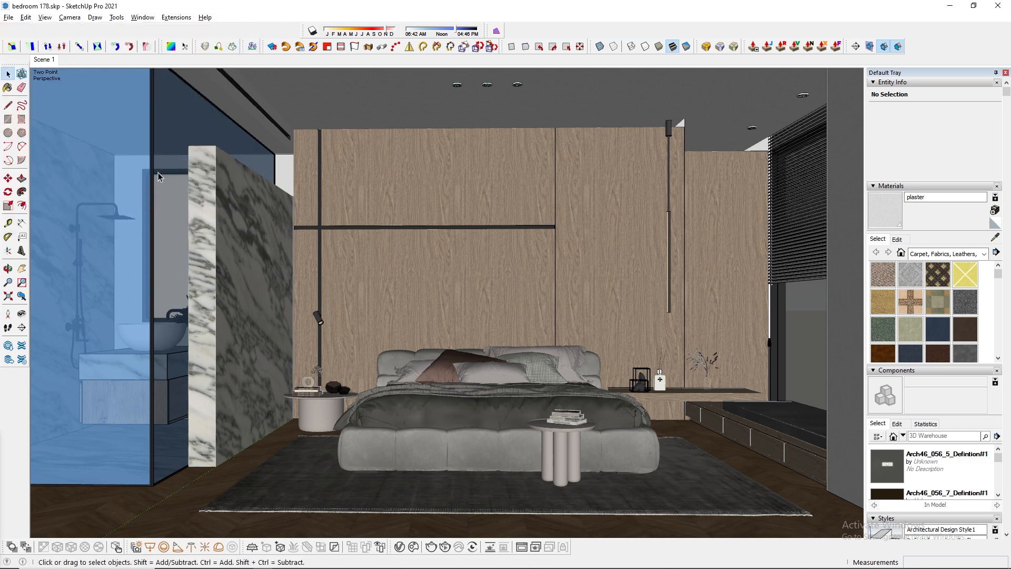
Step: Unhide all hidden geometry in the bedroom model and save the file
click(25, 17)
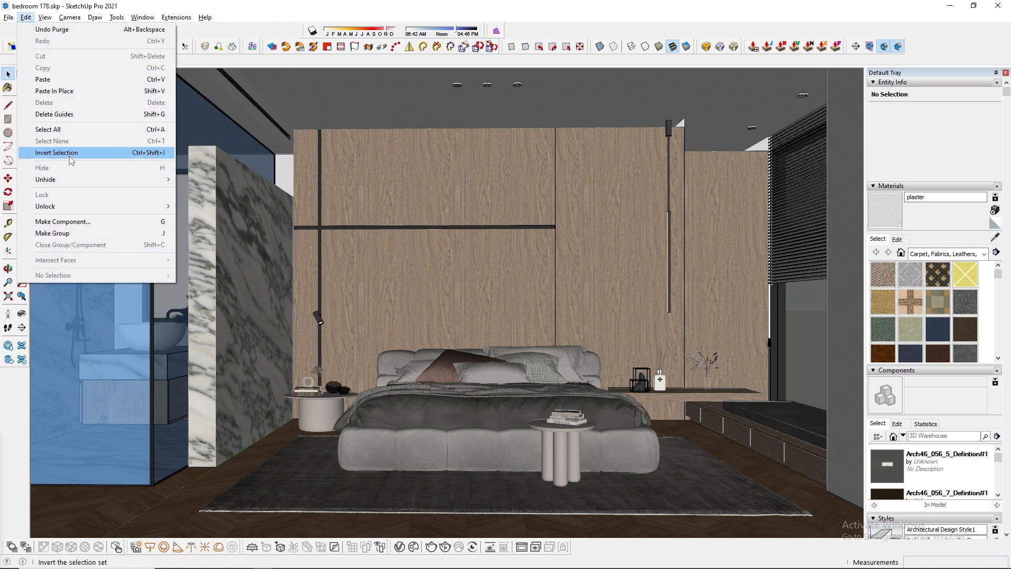
mouse_move(74, 182)
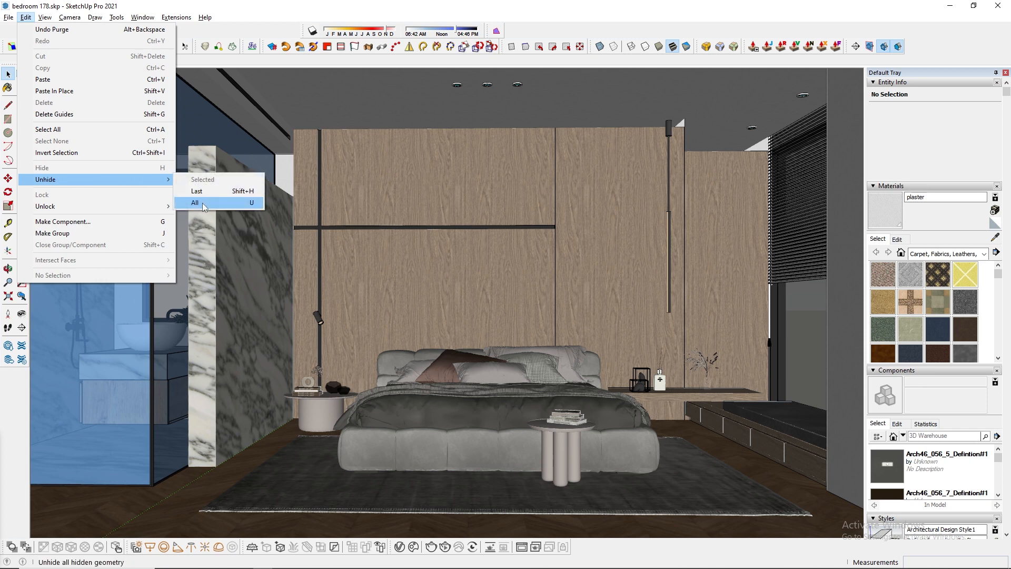
click(196, 203)
click(8, 18)
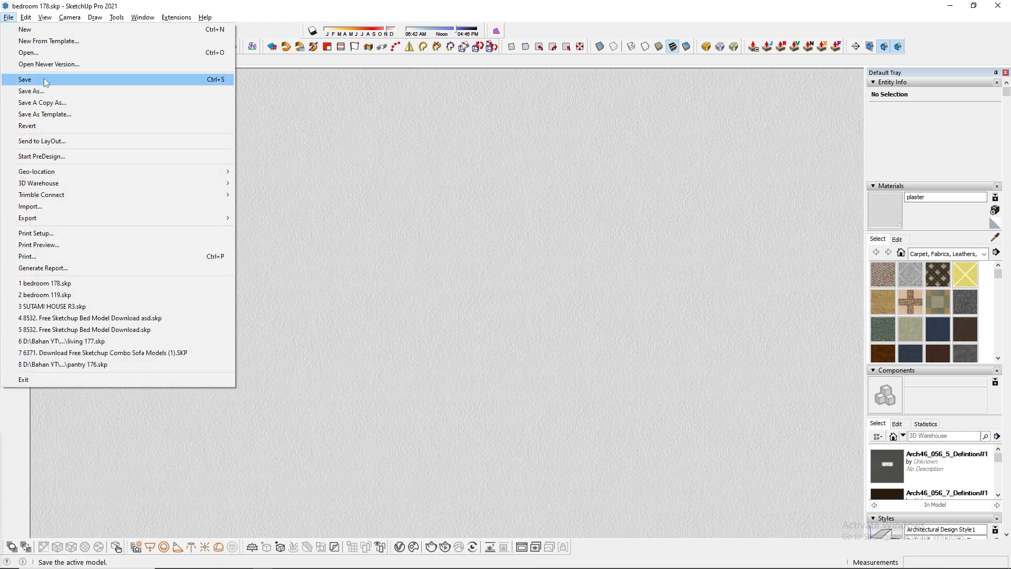
click(47, 79)
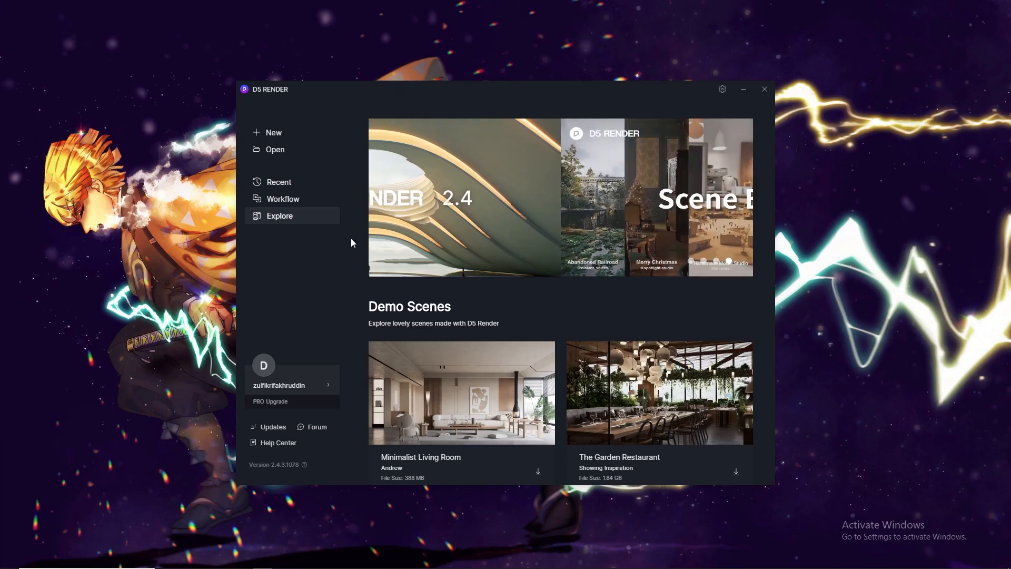
Step: Switch to D5 Render and open the bedroo 178 project
click(294, 153)
key(Return)
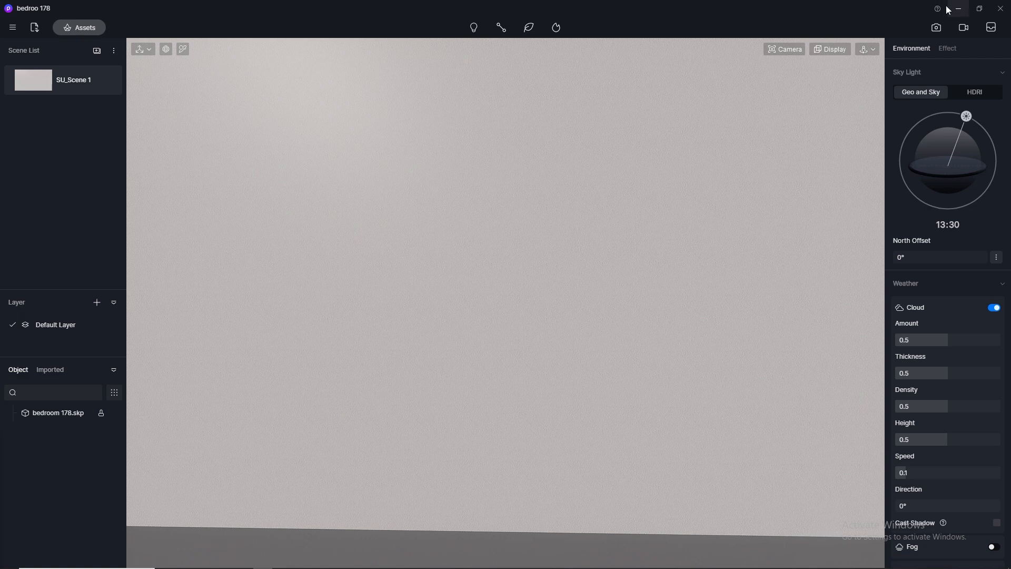
Step: Set the viewport navigation to Fly mode with a movement speed of 1
click(784, 50)
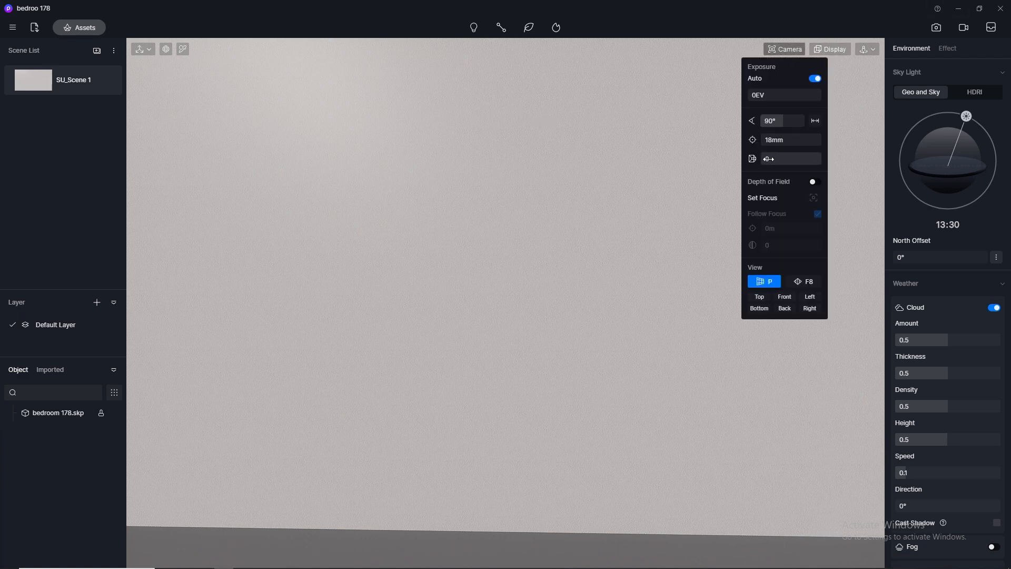
drag(765, 159, 766, 171)
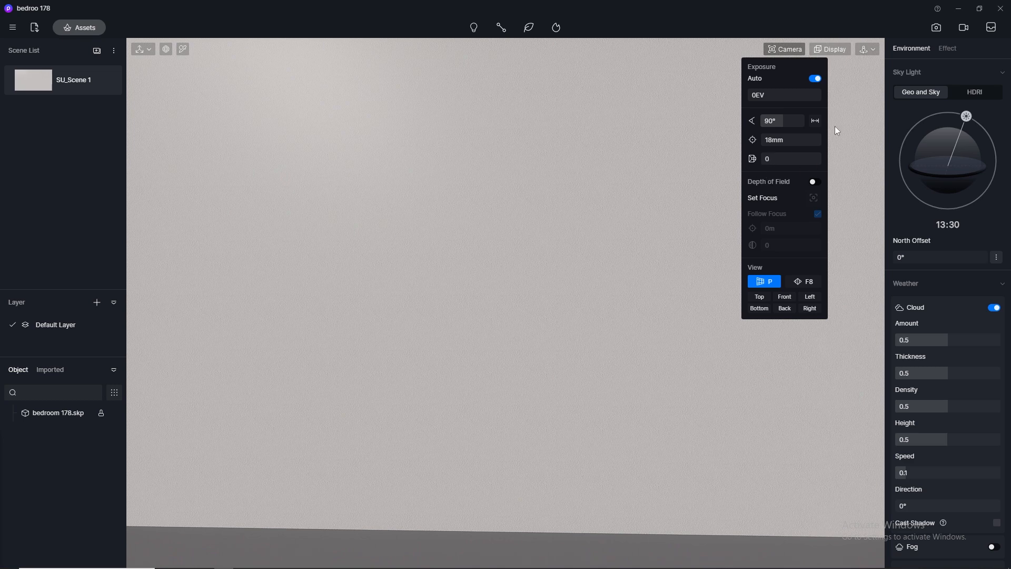
click(873, 50)
click(856, 81)
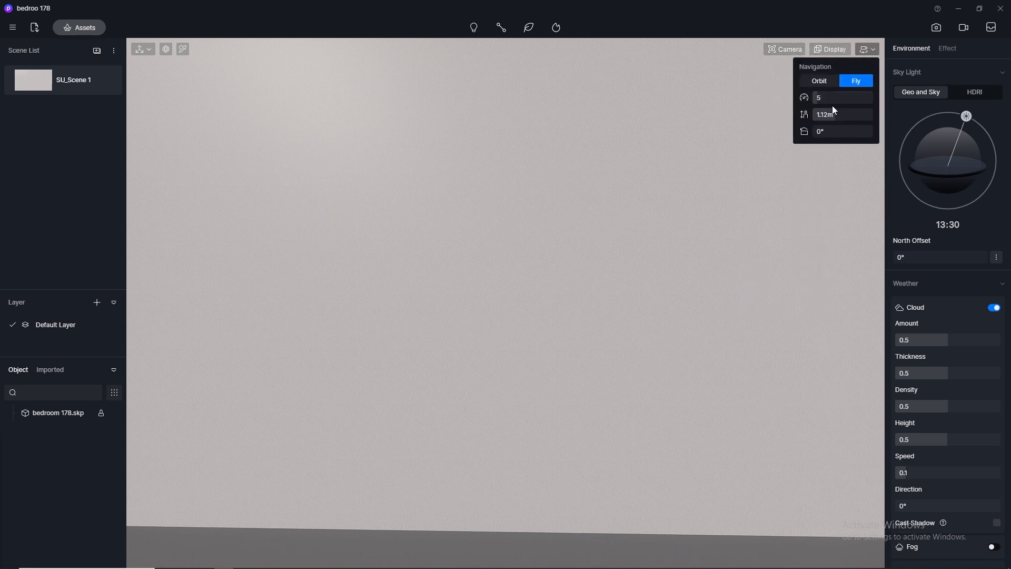
click(834, 98)
text(1)
key(Return)
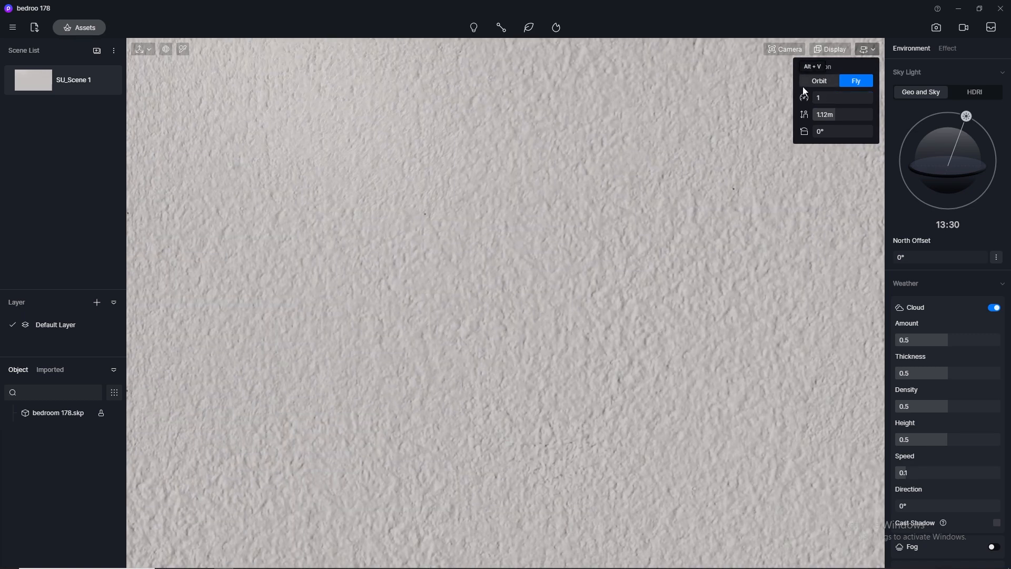
Step: Move the camera off the plaster surface so that it frames the bed, rug and wood-panelled wall
click(722, 199)
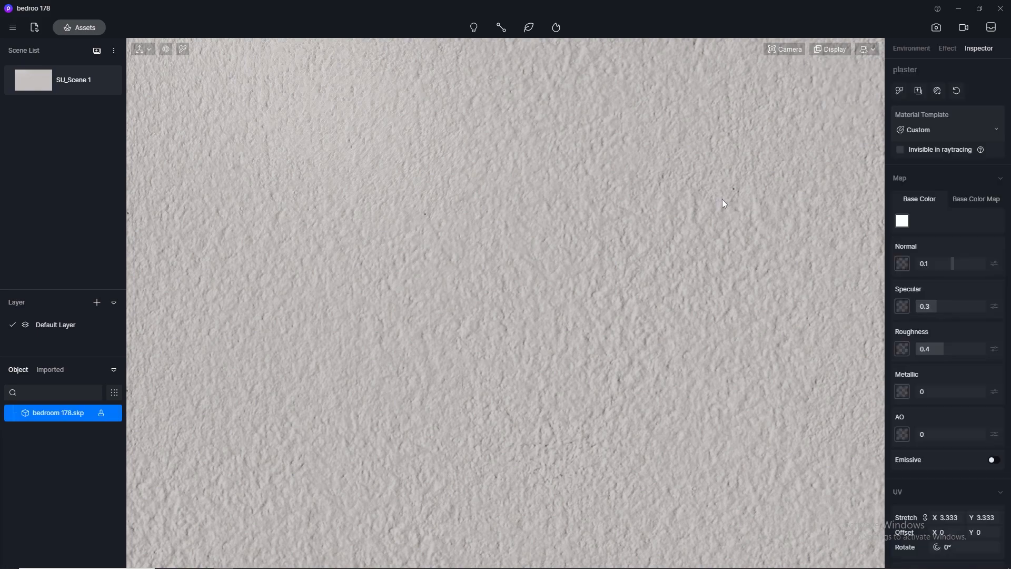
scroll(721, 182, down, 3)
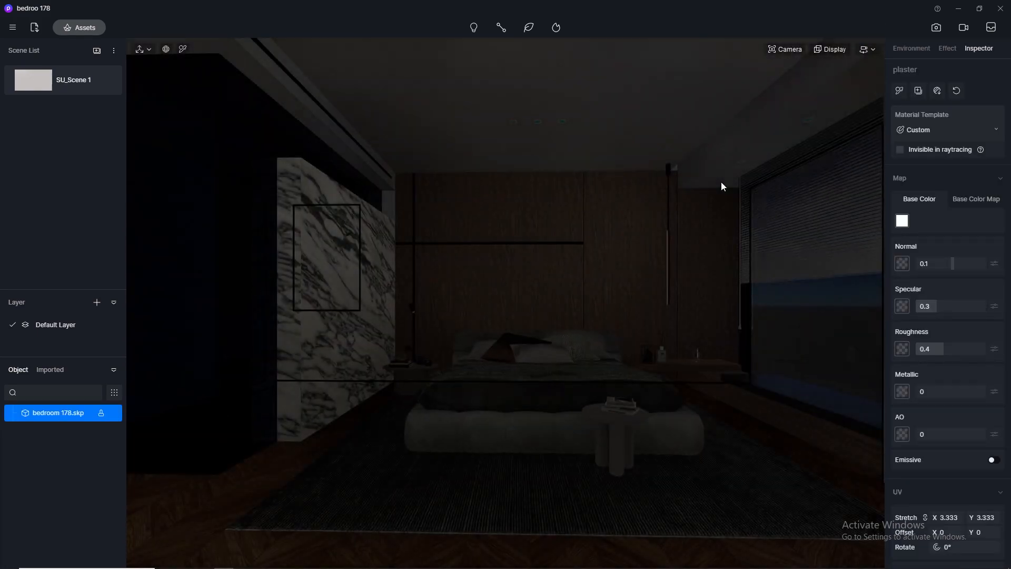
scroll(722, 182, up, 3)
scroll(721, 182, down, 5)
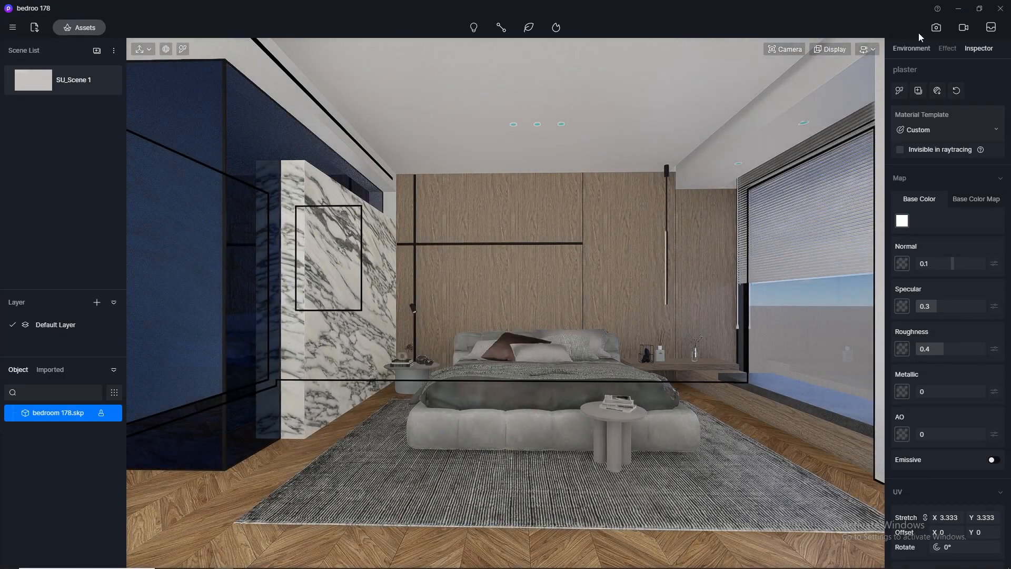
Step: Enter image rendering mode and set the camera's horizontal field of view to 80°
click(935, 28)
click(789, 51)
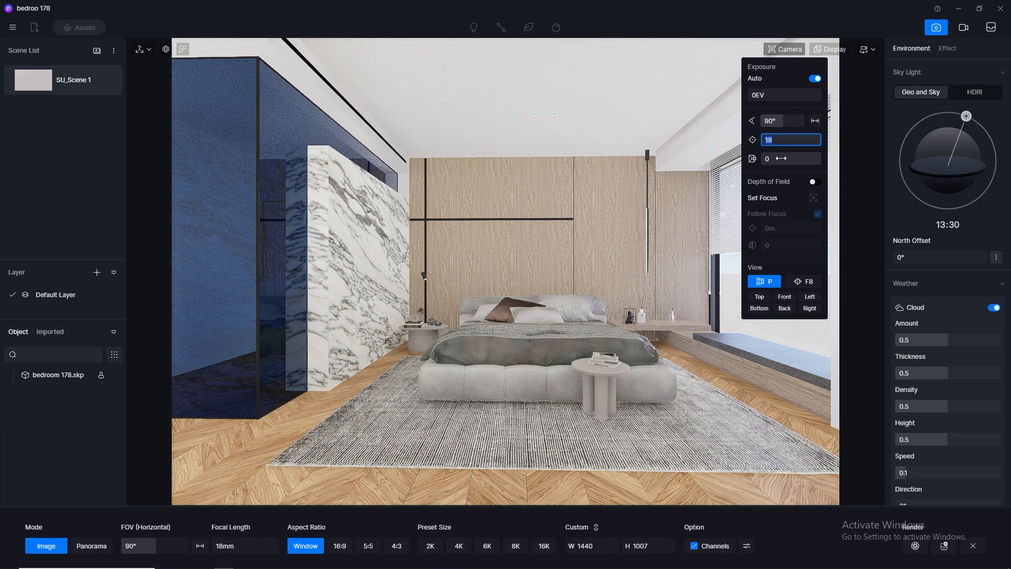
click(784, 121)
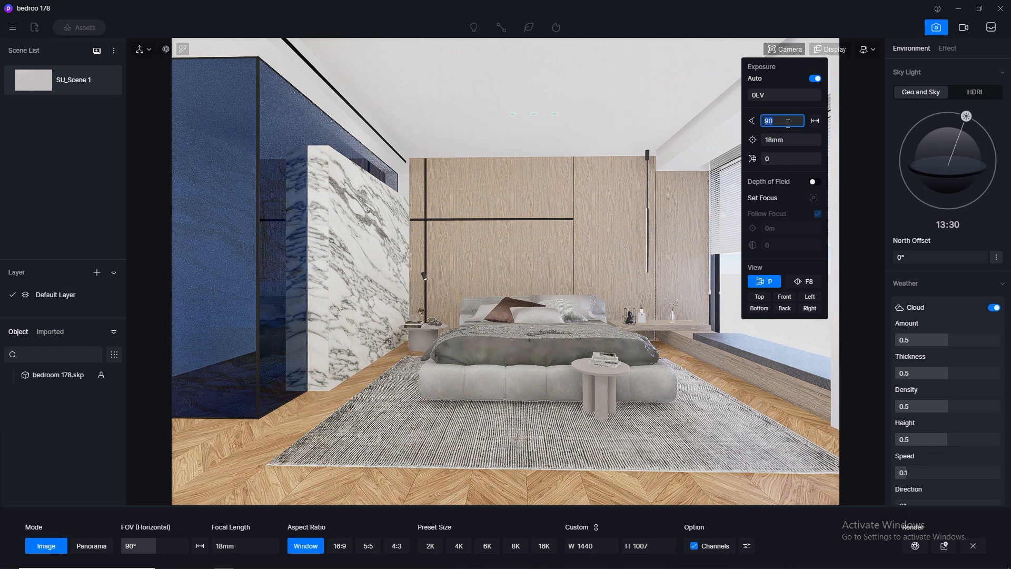
key(Return)
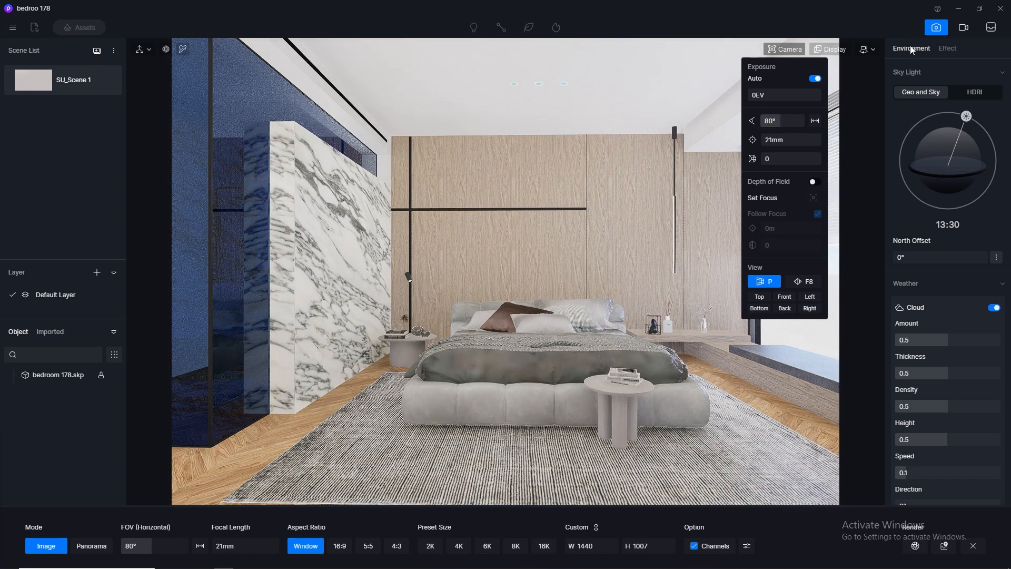
Step: Disable the Channels output and choose the 2K preset size for the image
click(694, 545)
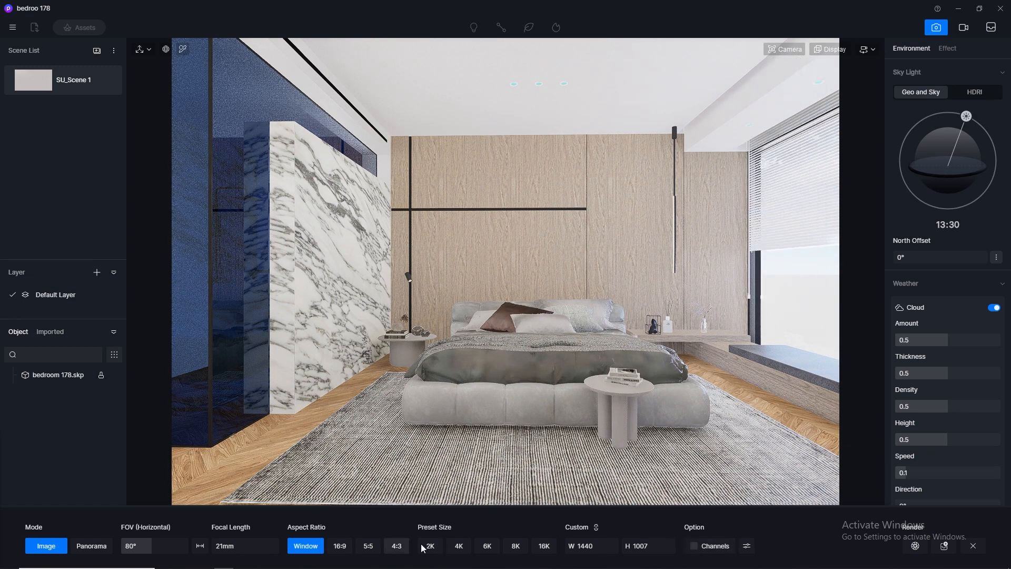
click(430, 546)
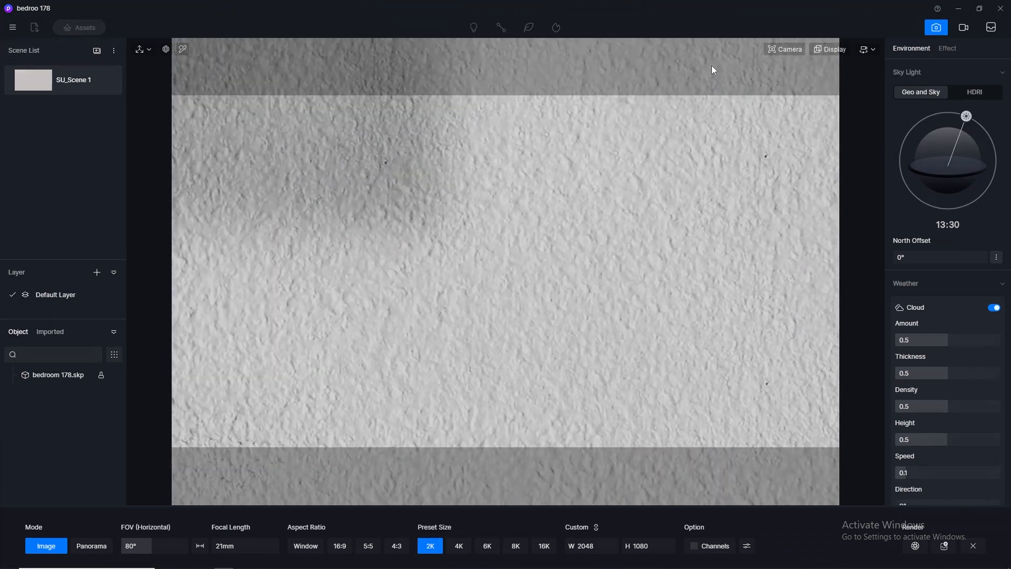
Step: Set the camera's clipping distance to 78 so the view cuts through the plaster wall into the bedroom
click(775, 49)
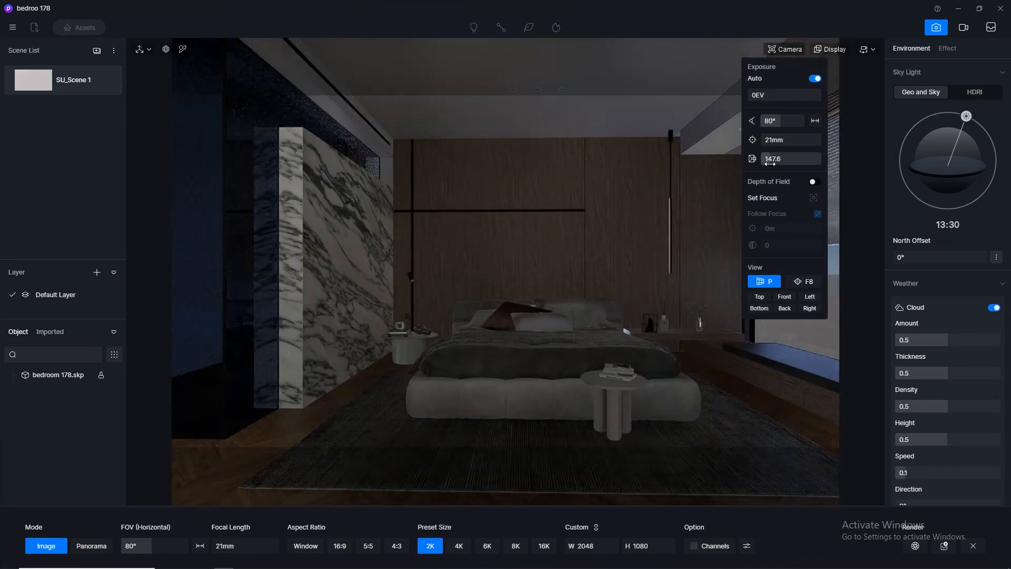
drag(769, 164, 763, 165)
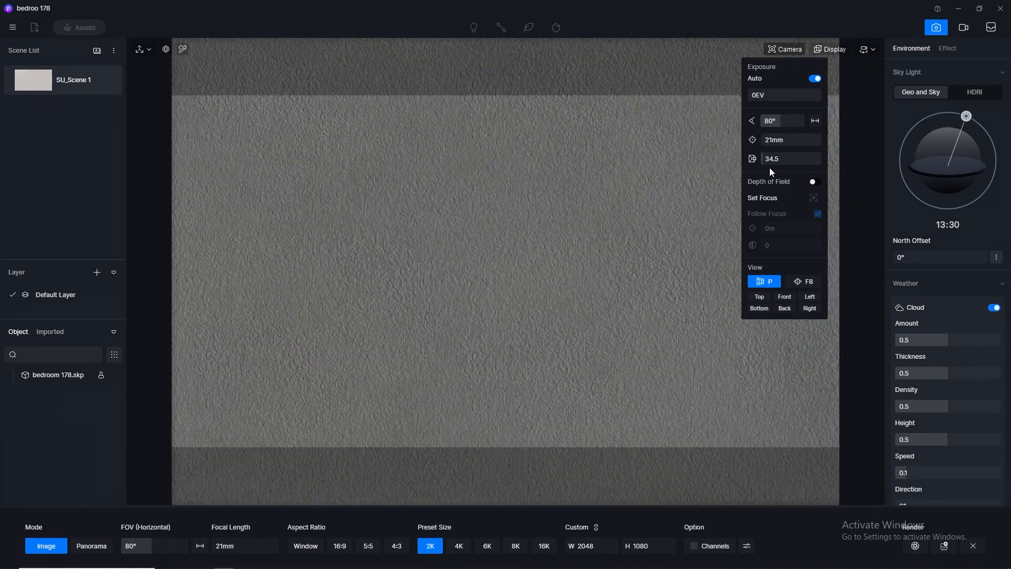
drag(766, 164, 765, 163)
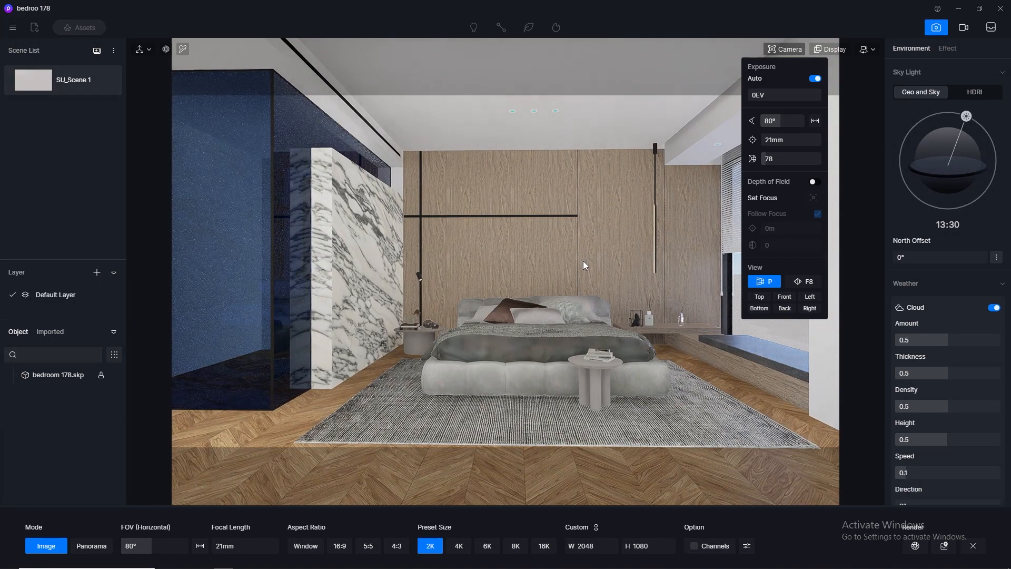
Step: Fine-tune the camera position facing the bed and update SU_Scene 1 with this view
scroll(583, 260, up, 2)
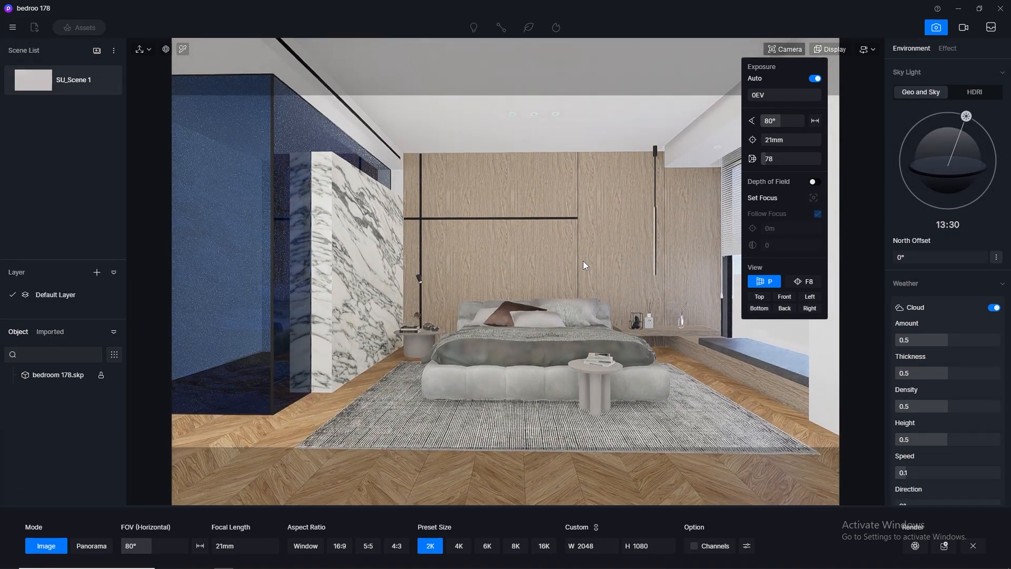
scroll(582, 260, down, 2)
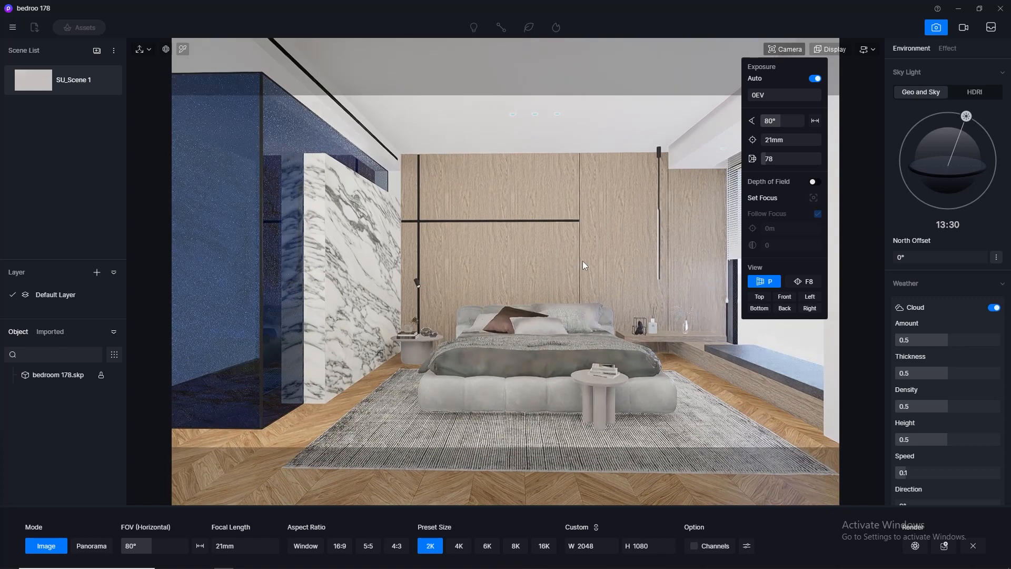
key(d)
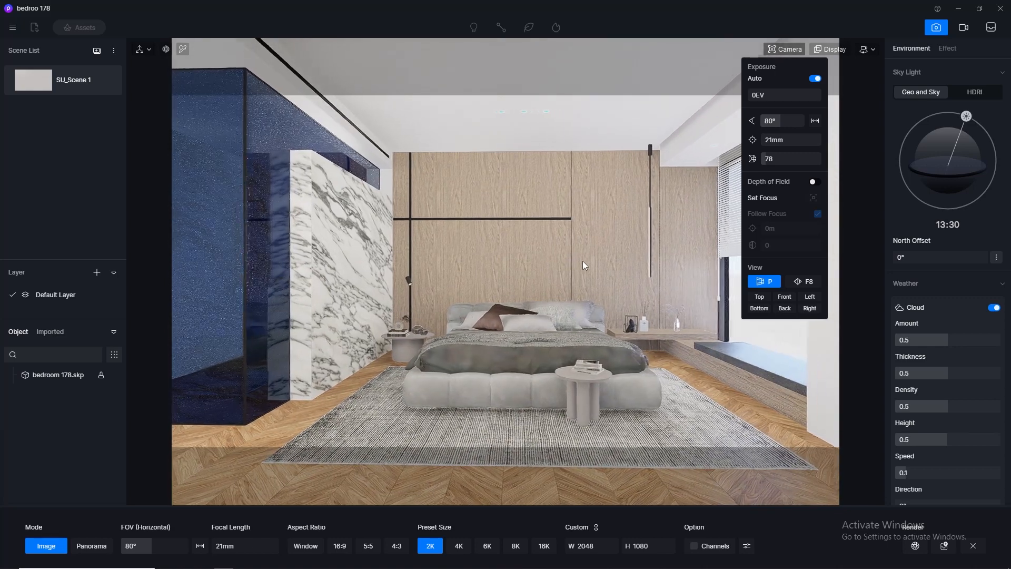
key(a)
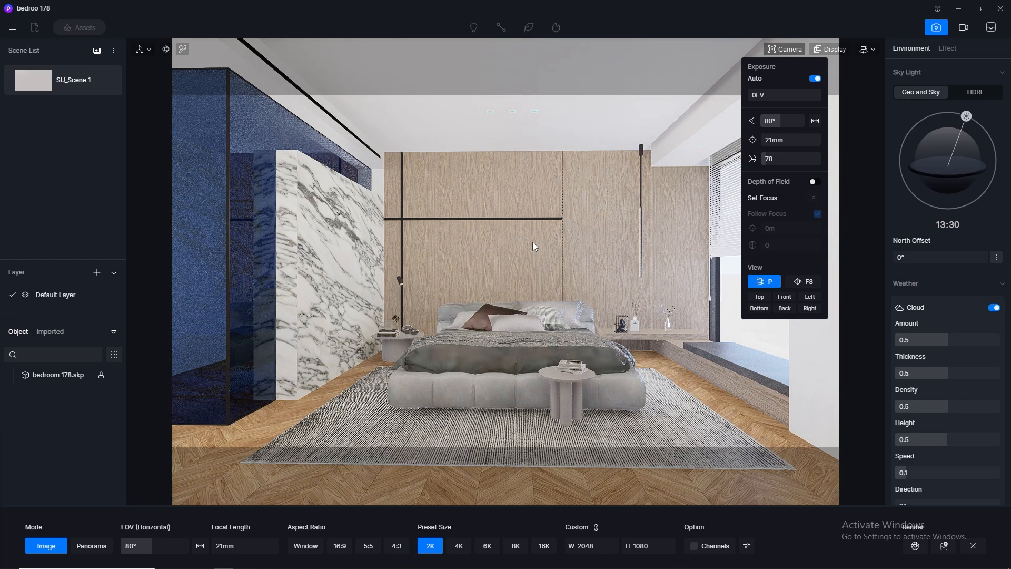
click(108, 80)
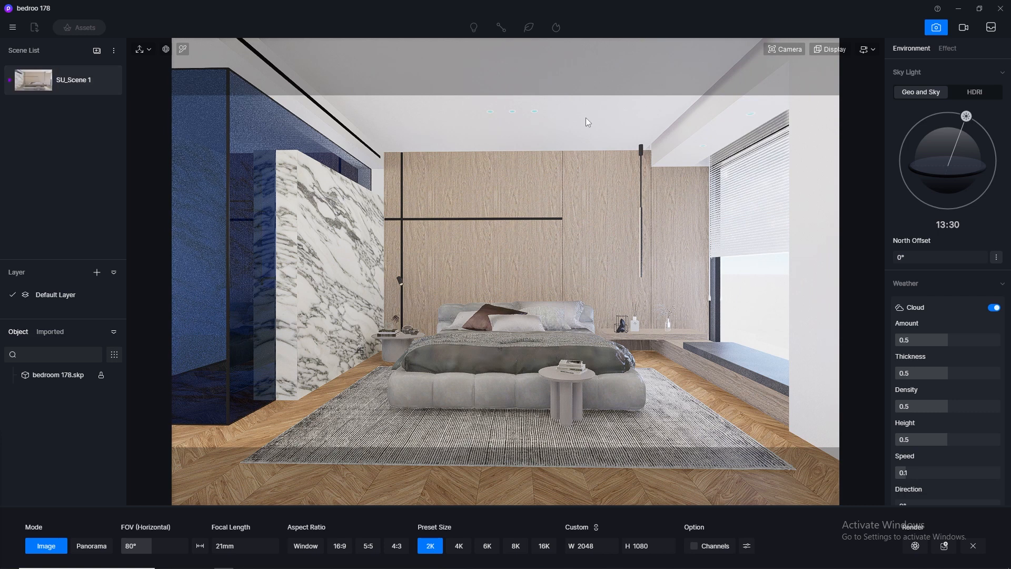
Step: Try a 78° horizontal field of view for the camera
click(787, 49)
click(779, 120)
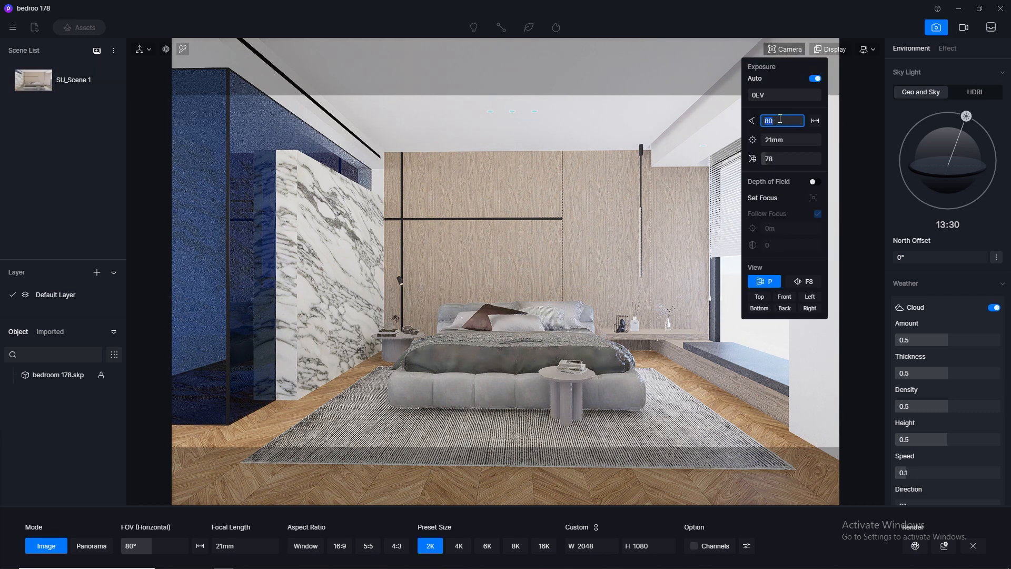
text(78)
key(Return)
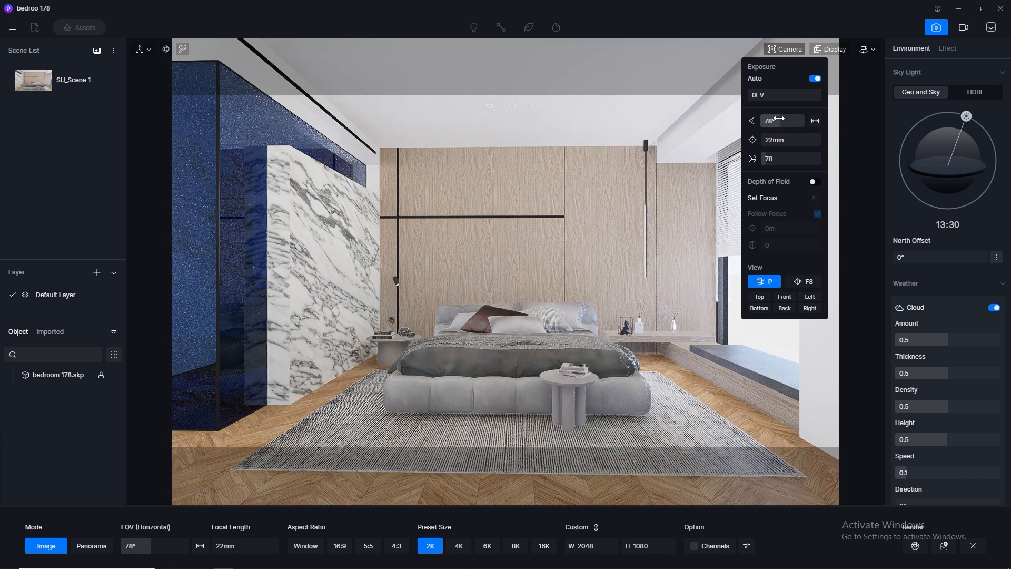
Step: Set the camera's horizontal field of view to 82° and update SU_Scene 1 with this view
click(777, 121)
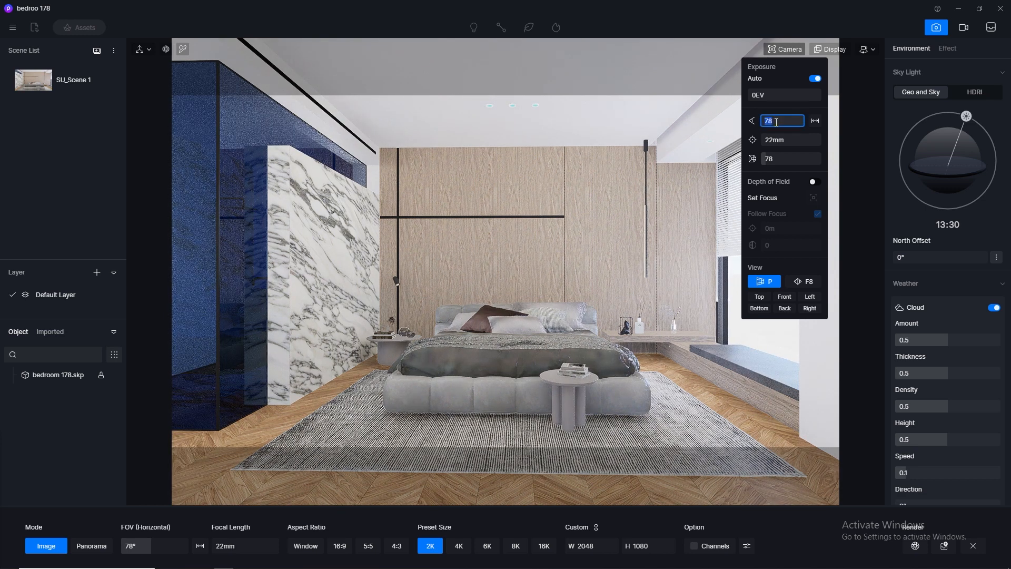
text(82)
key(Return)
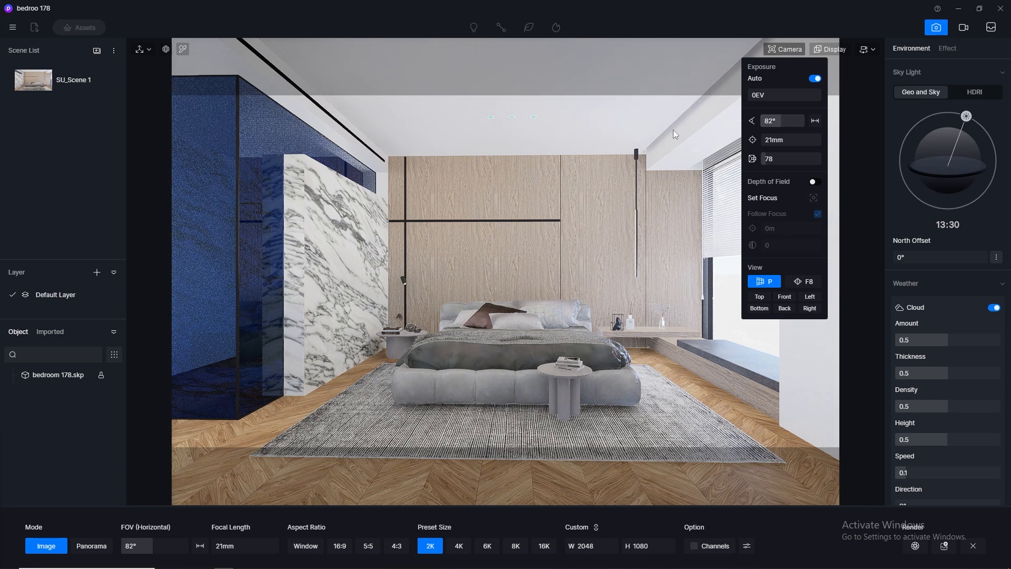
click(107, 80)
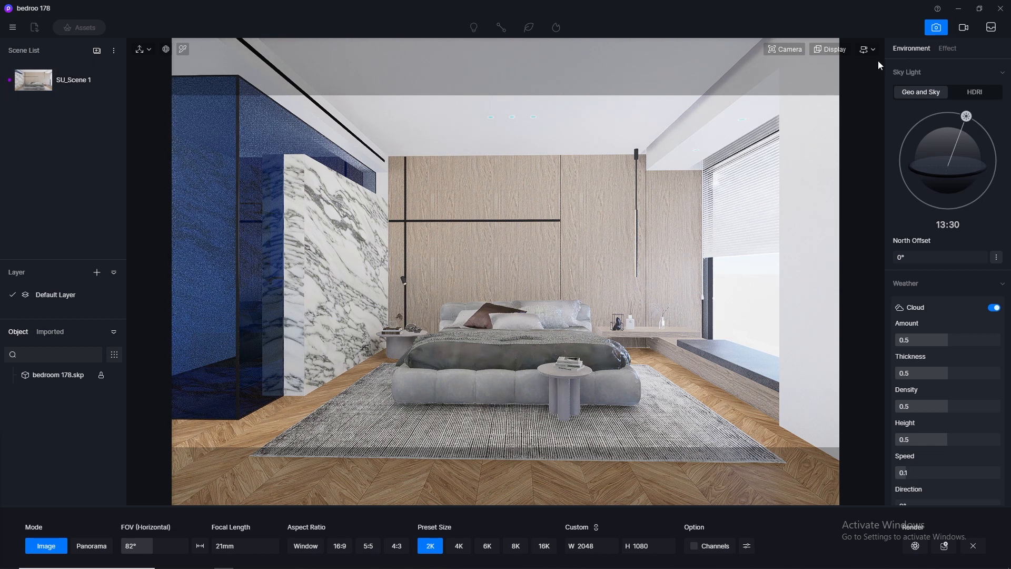
Step: Leave image rendering mode and sample the herringbone floor's material for editing
click(929, 30)
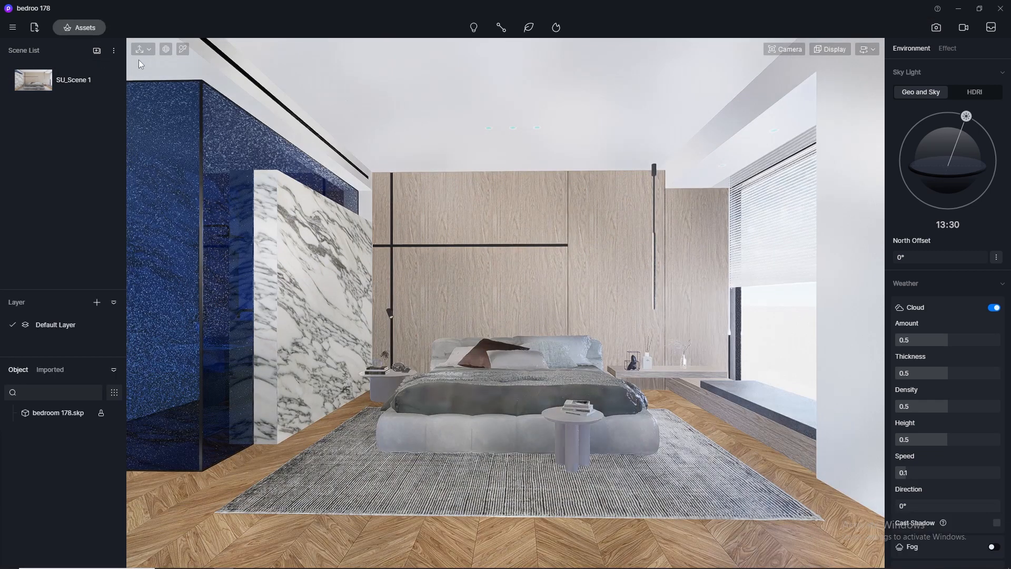
click(184, 49)
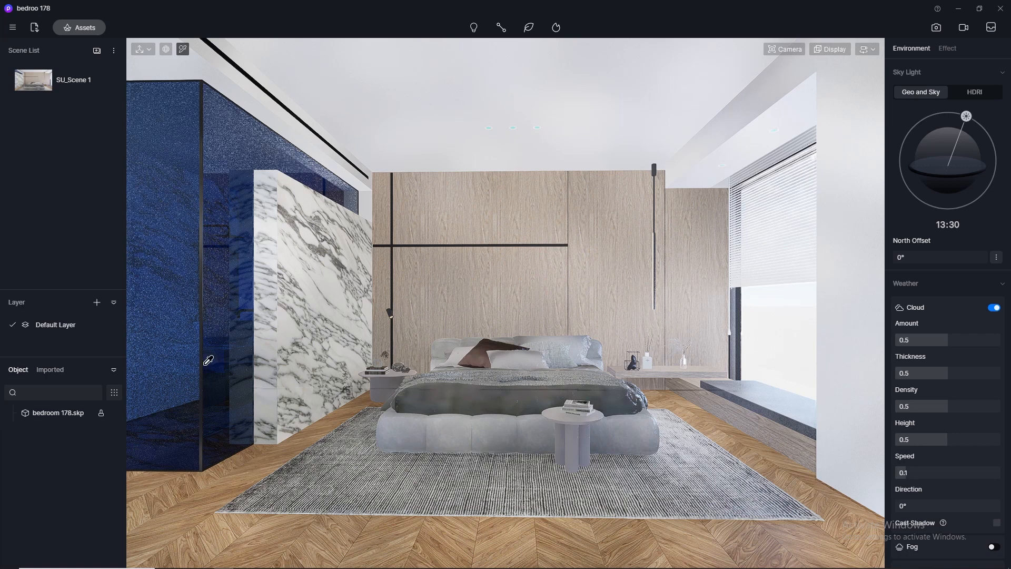
click(305, 535)
Step: Copy the herringbone floor's base color map into its Normal map, and set its specular to 0.5 and roughness to 0.3
click(904, 224)
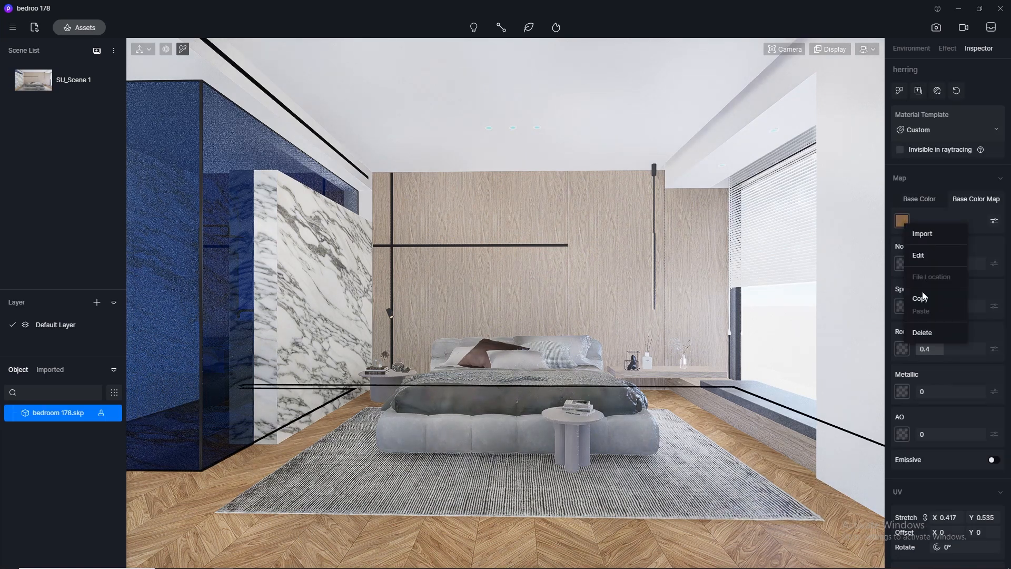
click(916, 297)
click(902, 263)
click(914, 347)
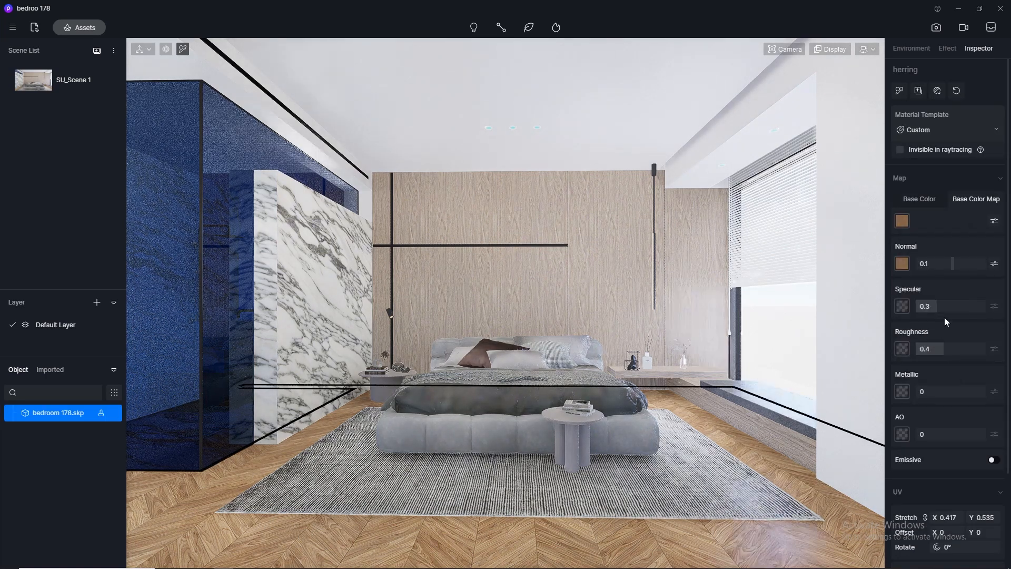
click(949, 306)
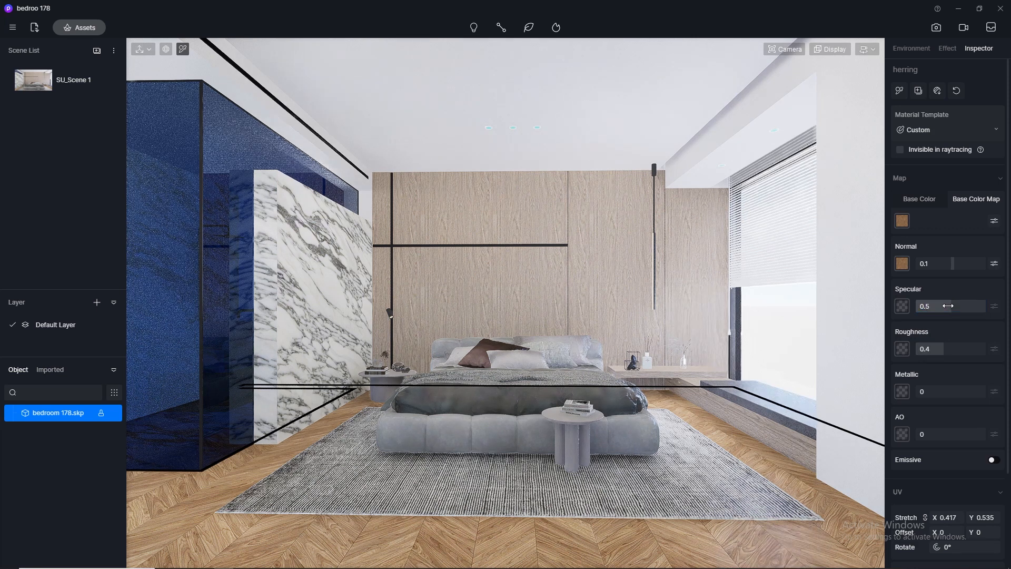
click(936, 344)
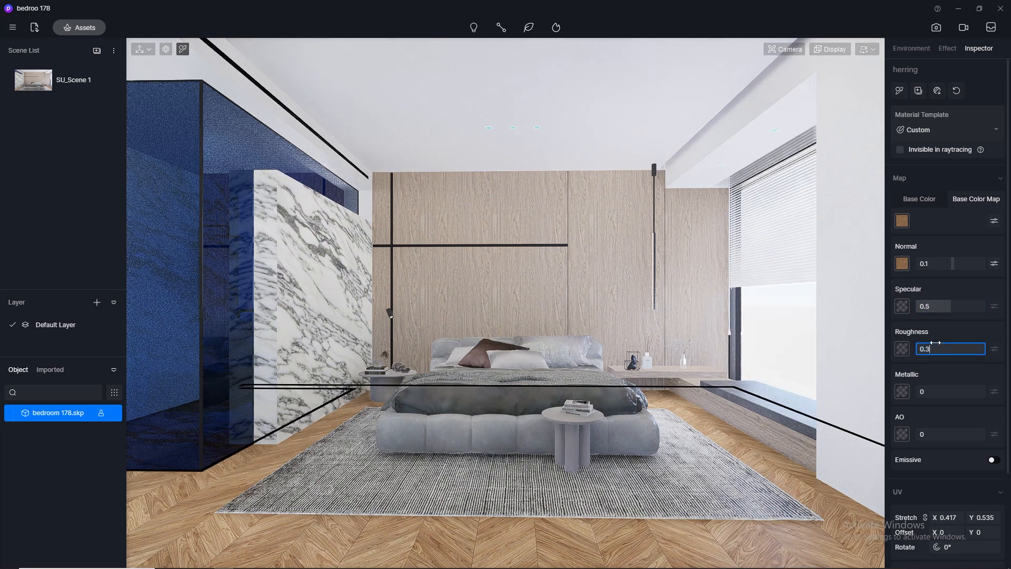
Step: Paste the copied map into the Normal map of the veneer material on the wall behind the bed
click(709, 255)
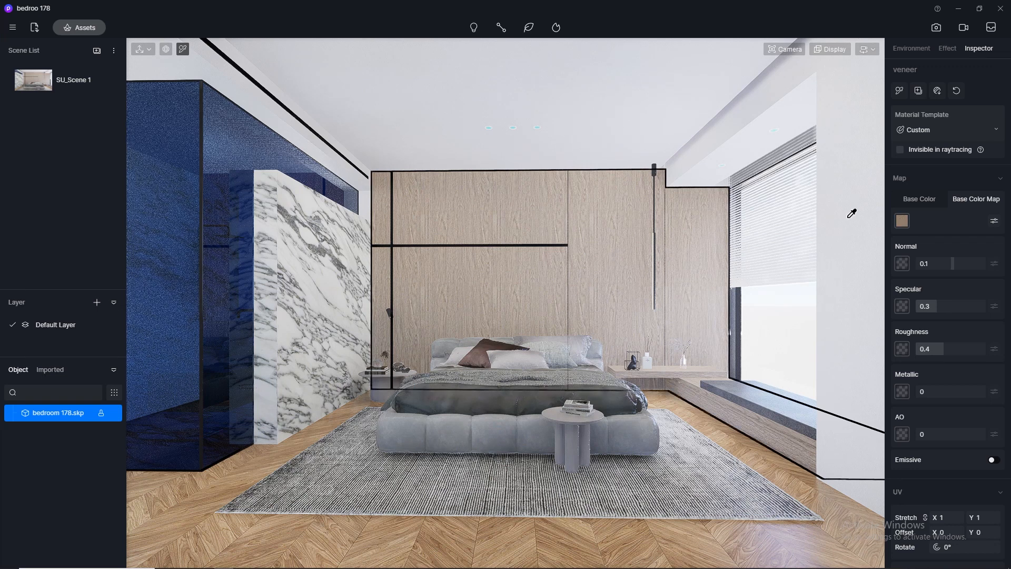
right_click(902, 264)
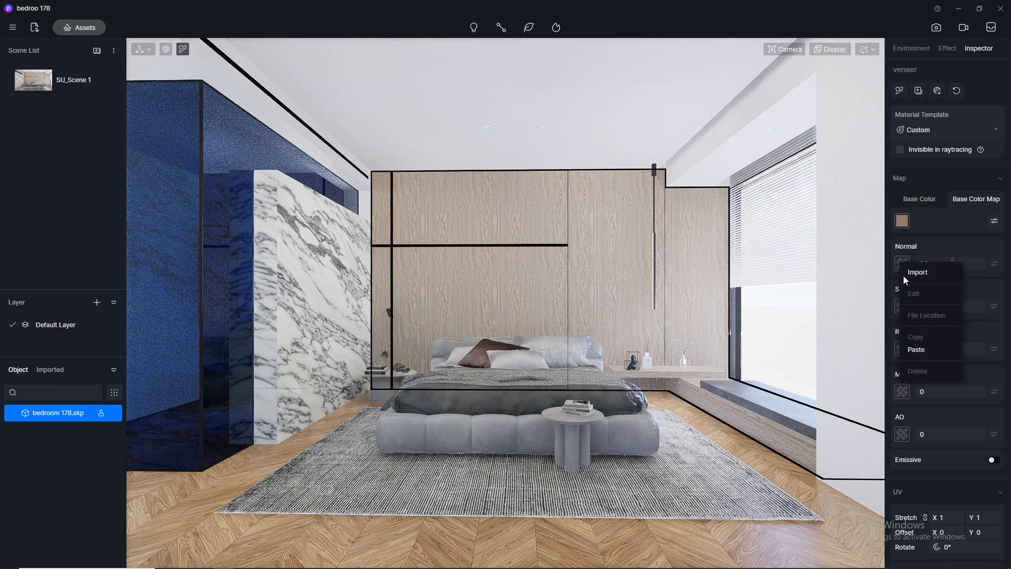
click(916, 350)
Step: Set the veneer material's specular to 0.5 and its roughness to 0.3
click(940, 306)
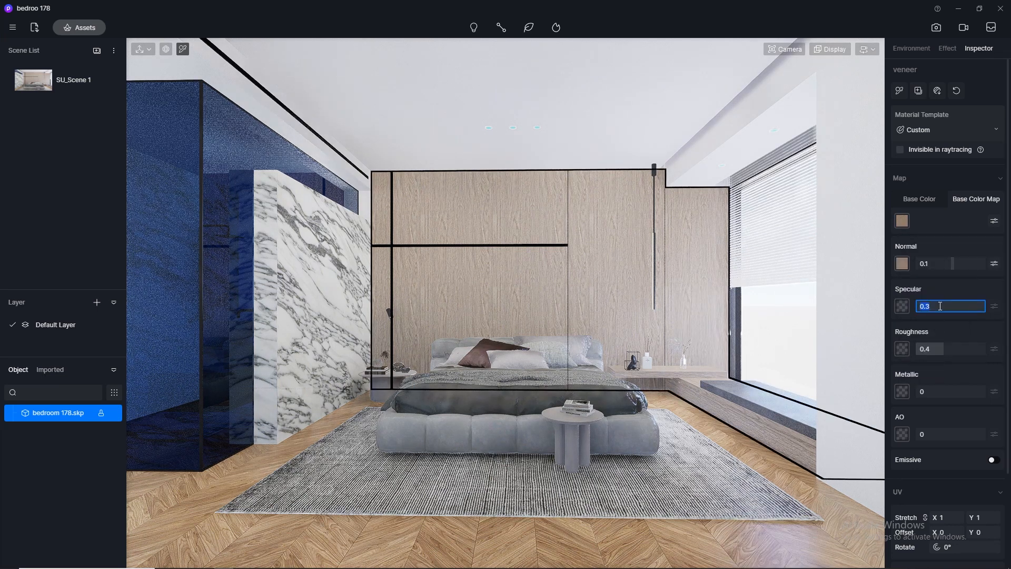
text(0.5)
key(Return)
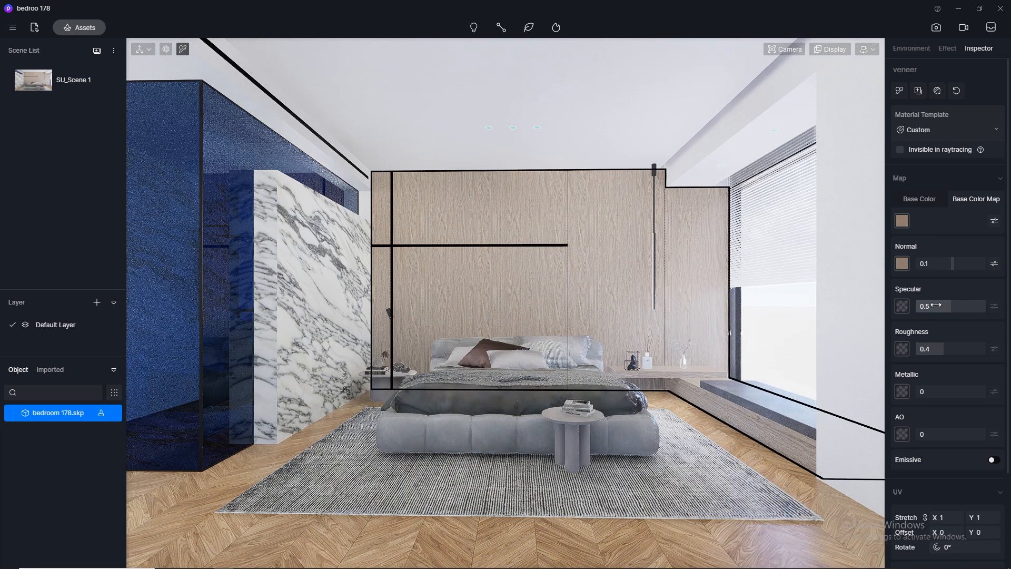
click(917, 350)
text(0.3)
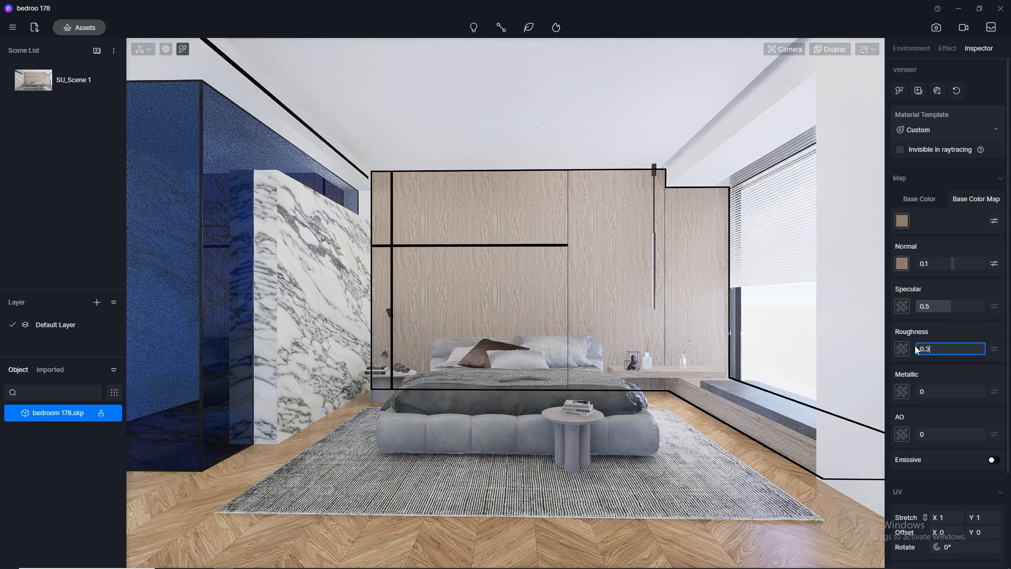
key(Return)
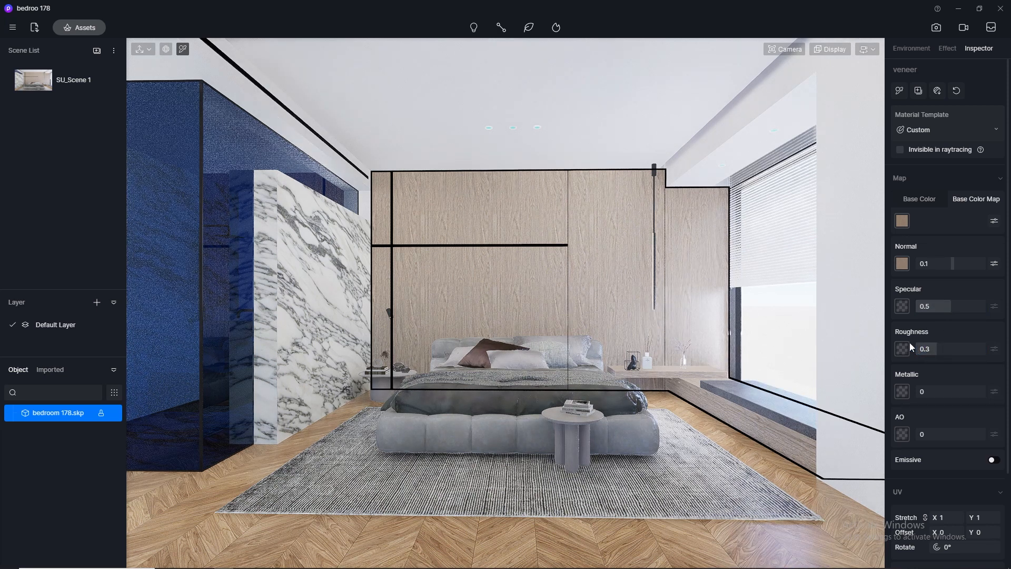
Step: Set the marble wall material's specular to 0.5 and enter a new roughness value
click(312, 309)
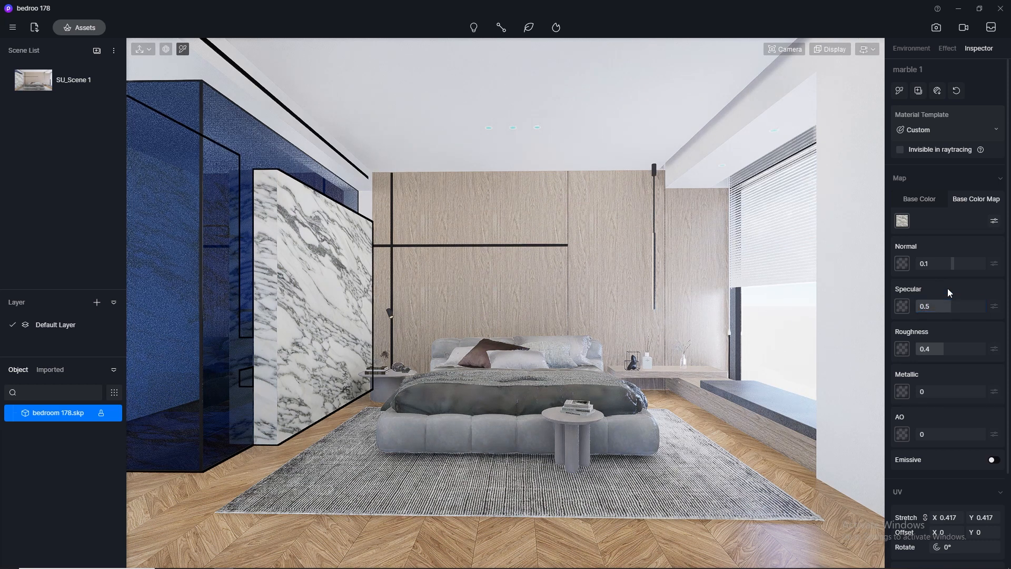
key(Tab)
text(0.)
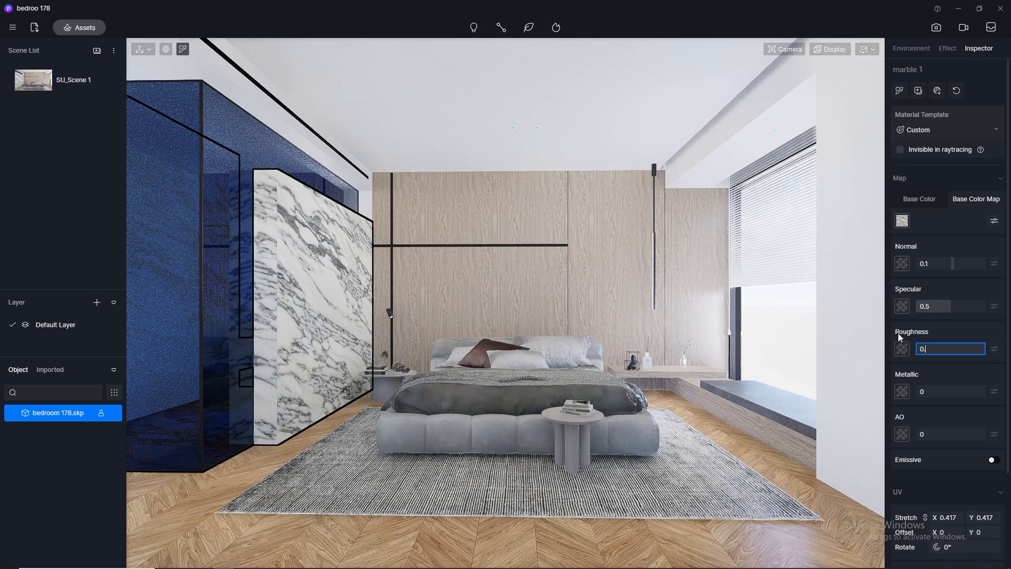